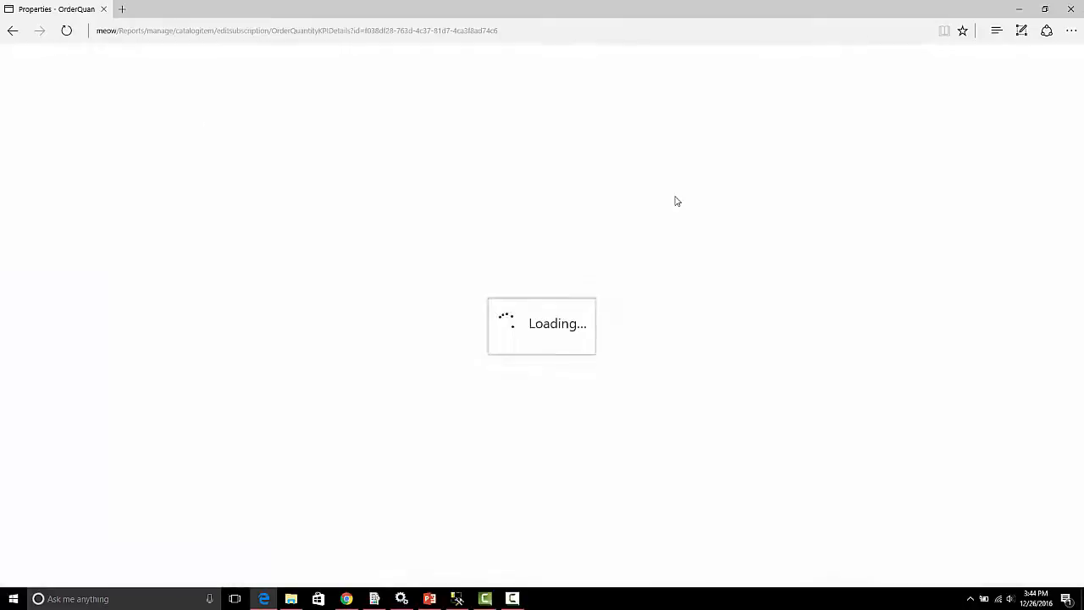
# Review the Demo subscription's schedule and Windows File Share delivery options, highlighting the delivery path.
pyautogui.scroll(-5, 676, 200)
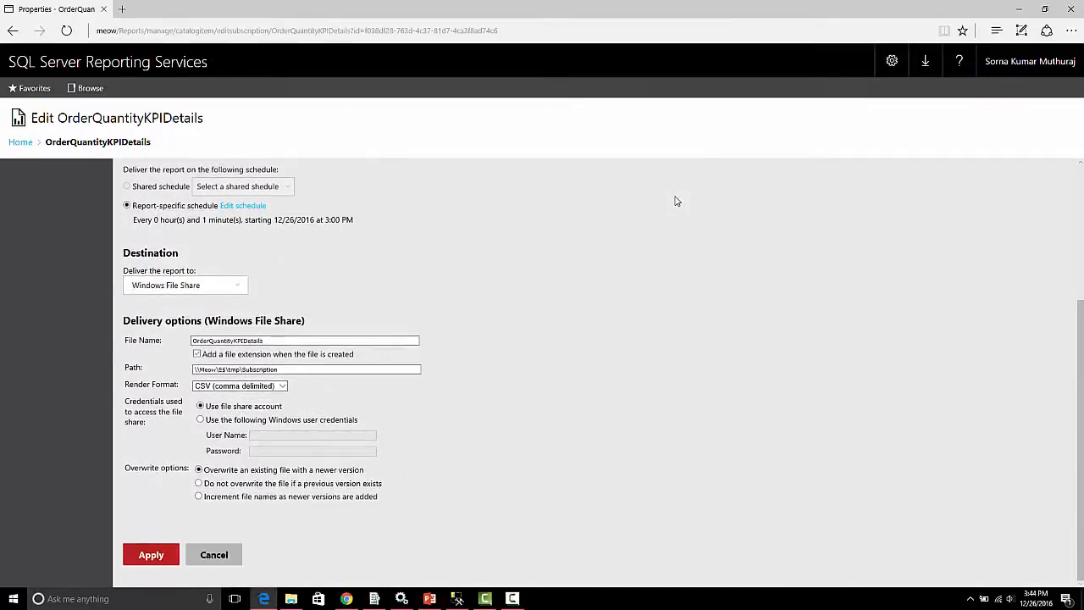
pyautogui.scroll(3, 676, 201)
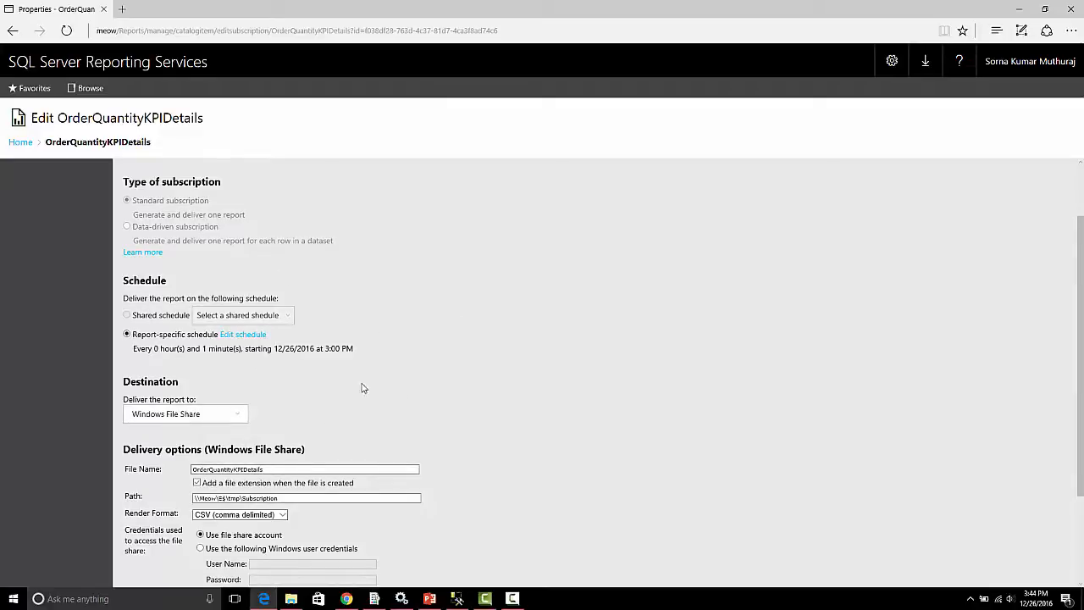
pyautogui.scroll(-3, 518, 336)
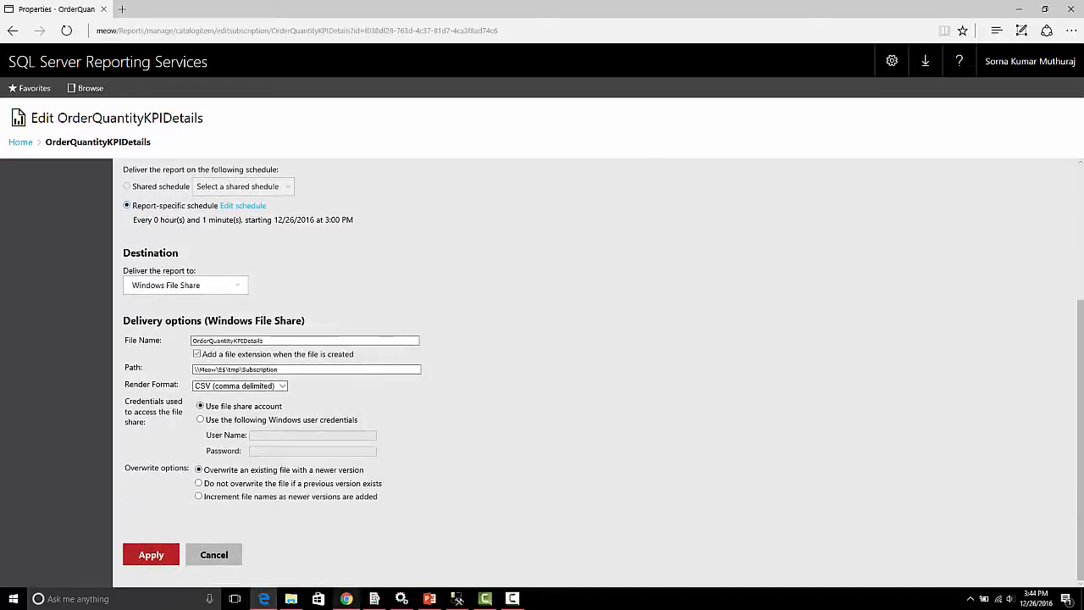
pyautogui.click(290, 370)
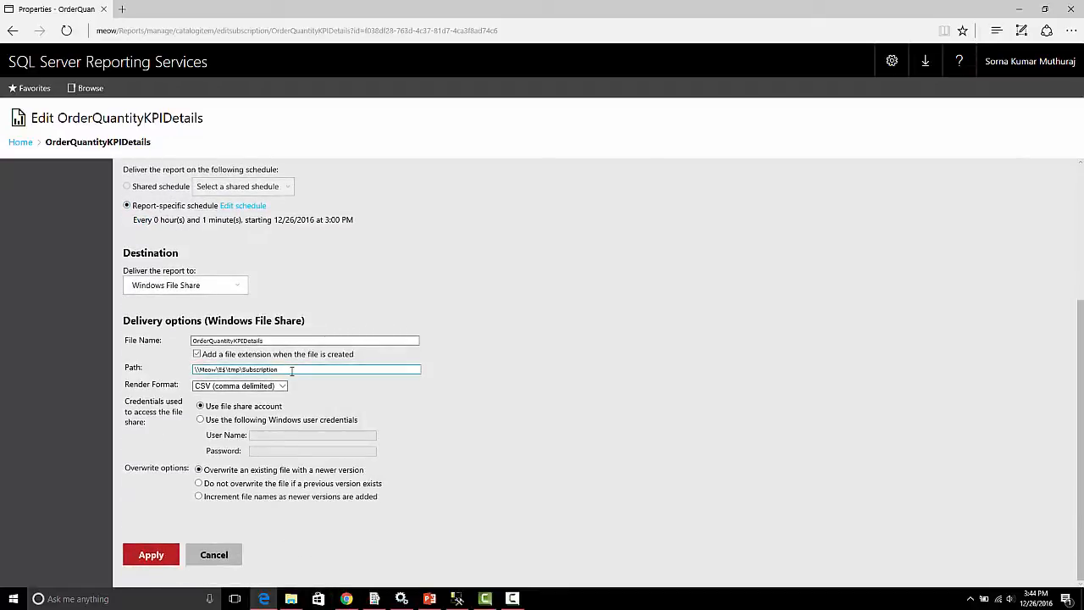
pyautogui.moveTo(292, 370); pyautogui.dragTo(197, 370)
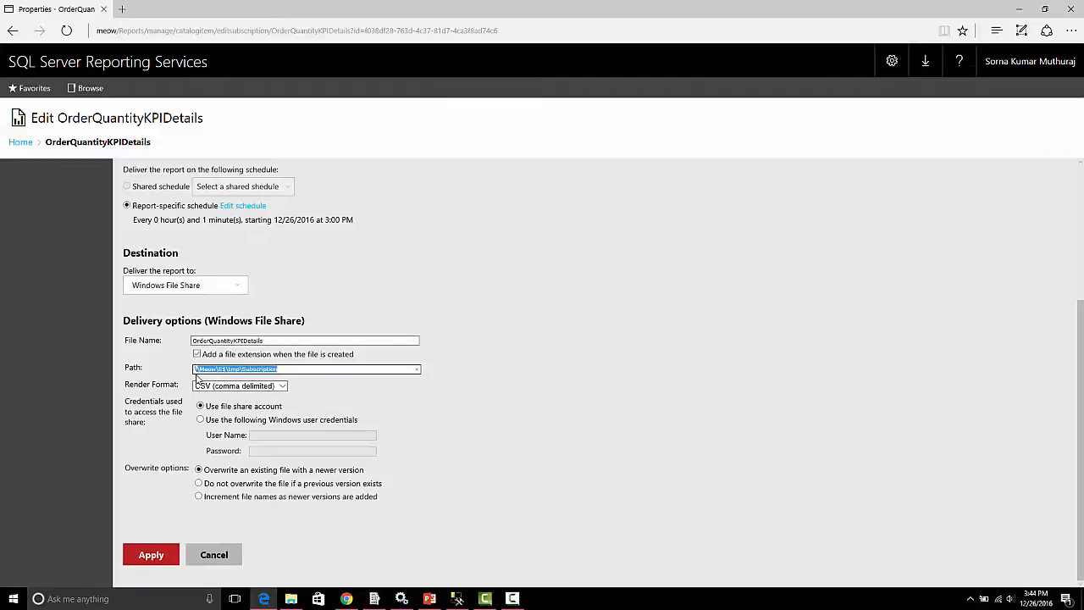
# Switch to File Explorer's Subscription folder and compare the modified time of OrderQuantityKPIDetails.csv with the system clock, returning to the browser.
pyautogui.click(291, 598)
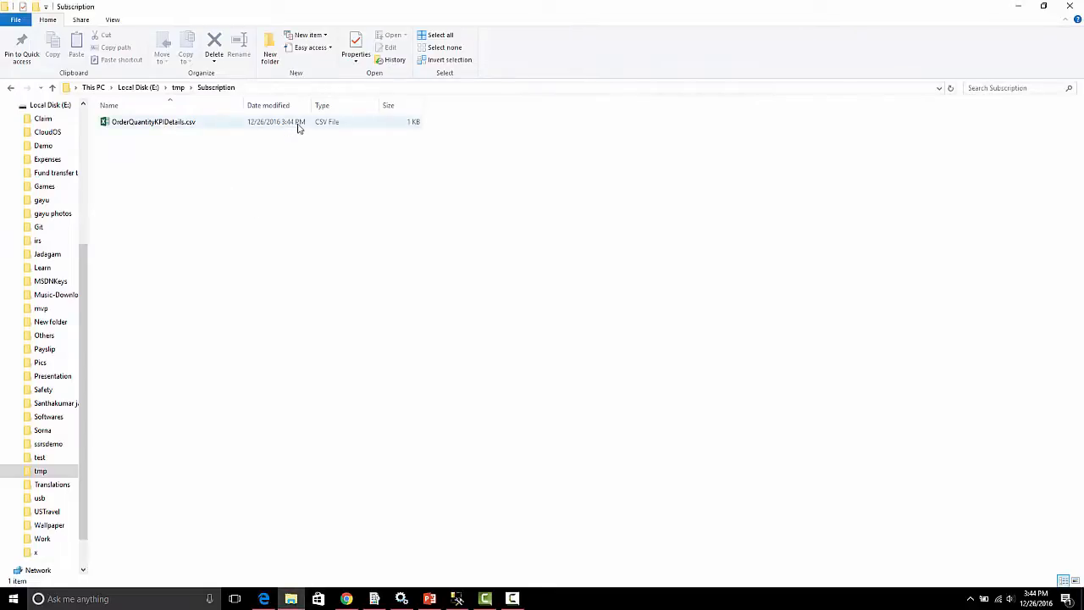
pyautogui.click(1038, 595)
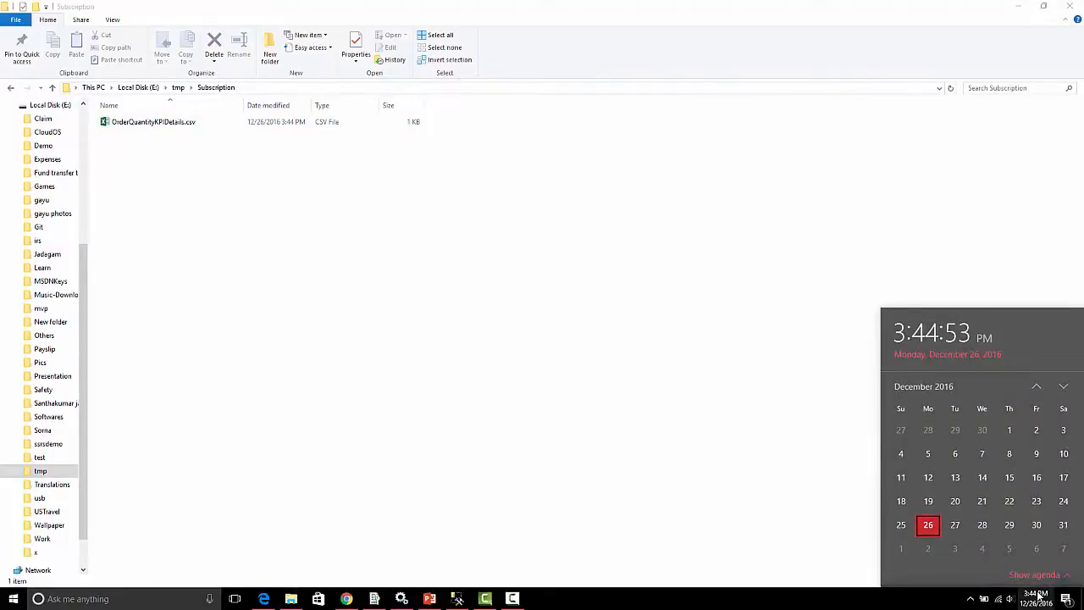
pyautogui.click(263, 598)
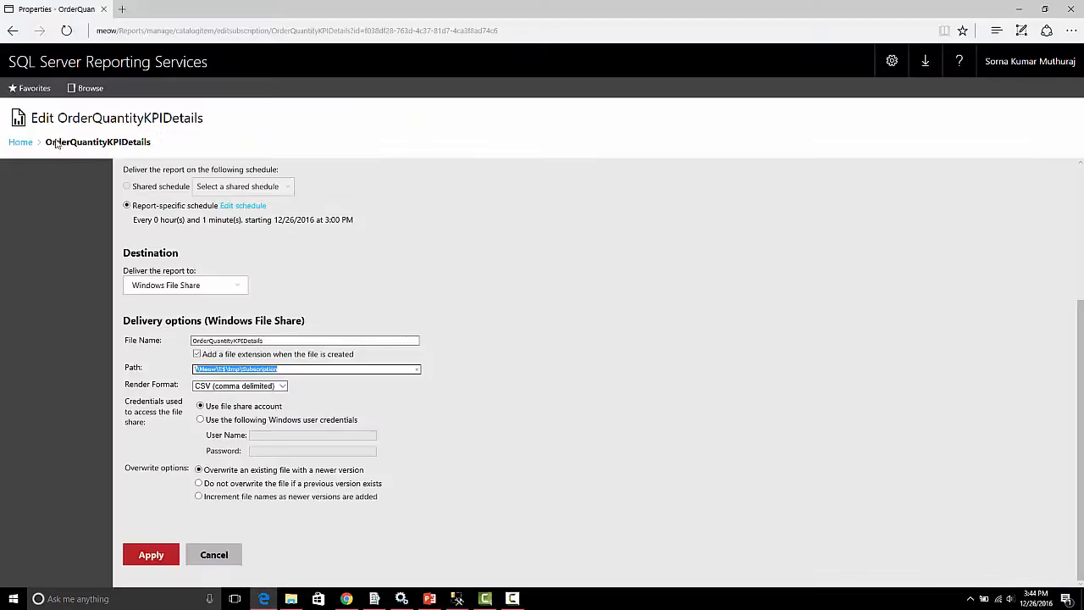
# Leave the subscription's edit page without saving and disable the Demo subscription.
pyautogui.click(211, 556)
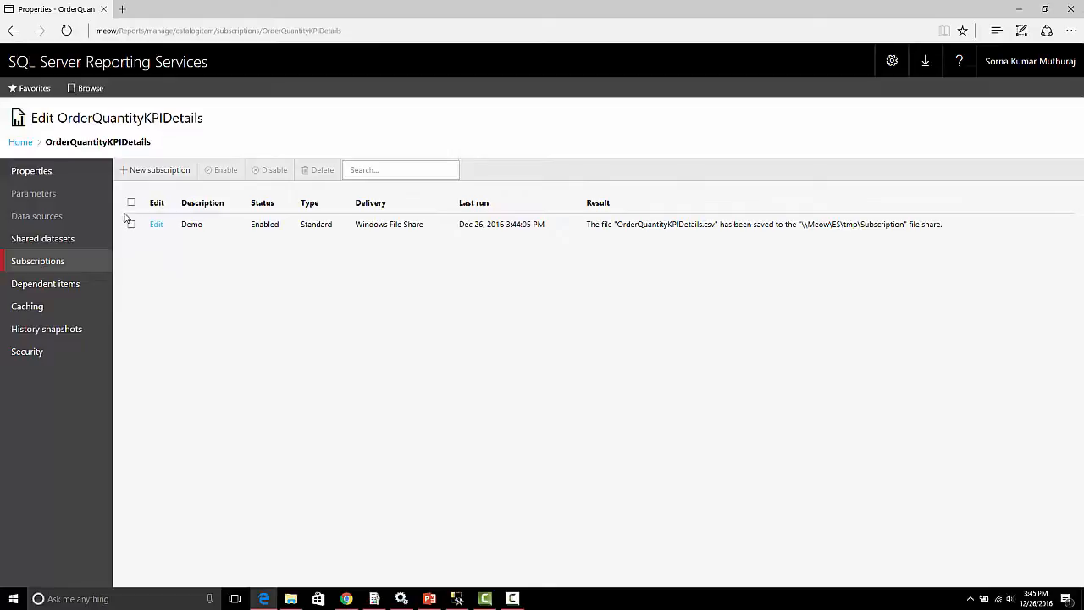
pyautogui.click(131, 225)
pyautogui.click(274, 170)
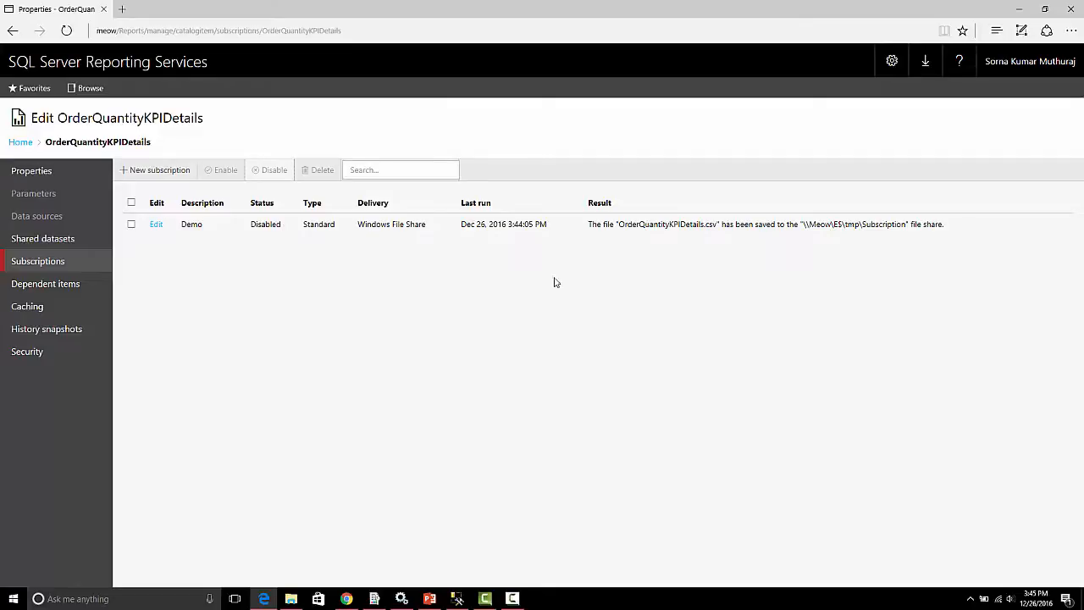
# Switch to SQL Server Management Studio, refresh the SQL Server Agent jobs and view the history of the subscription's GUID-named job.
pyautogui.click(457, 598)
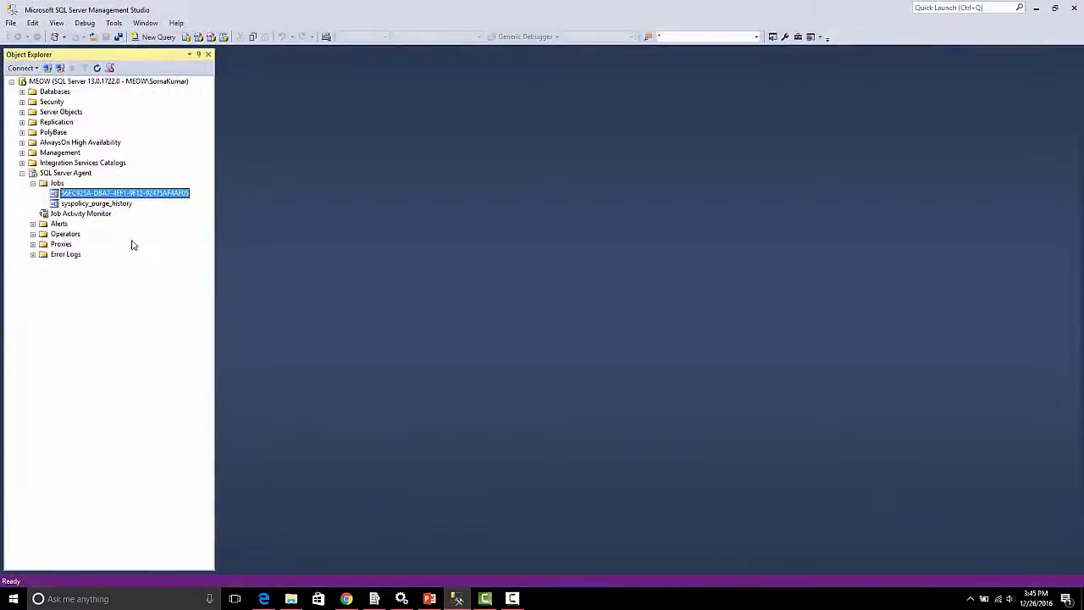
pyautogui.click(58, 184)
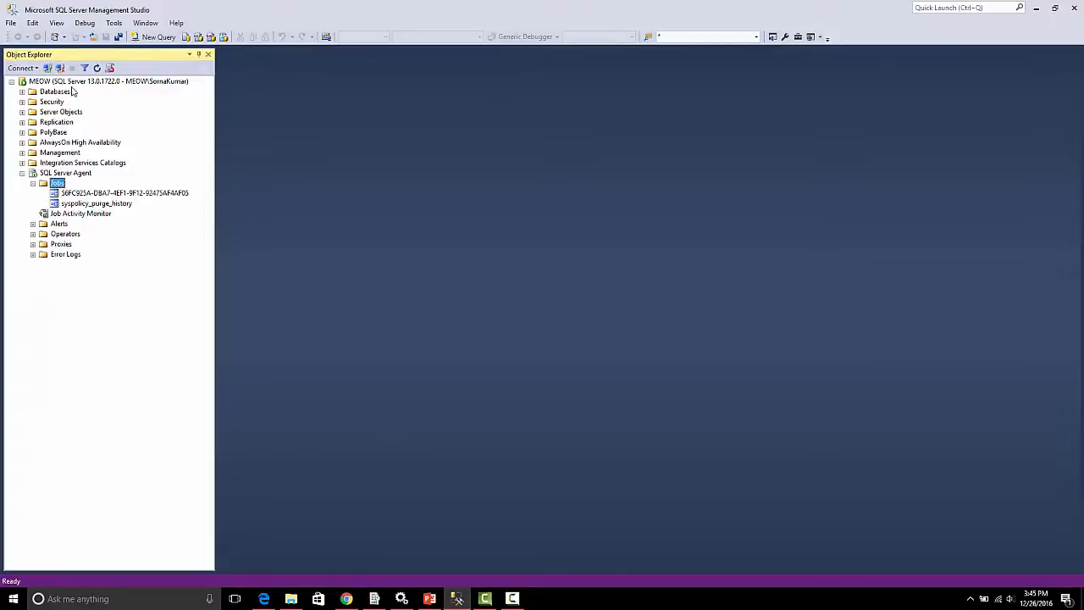
pyautogui.click(97, 67)
pyautogui.rightClick(103, 194)
pyautogui.click(147, 254)
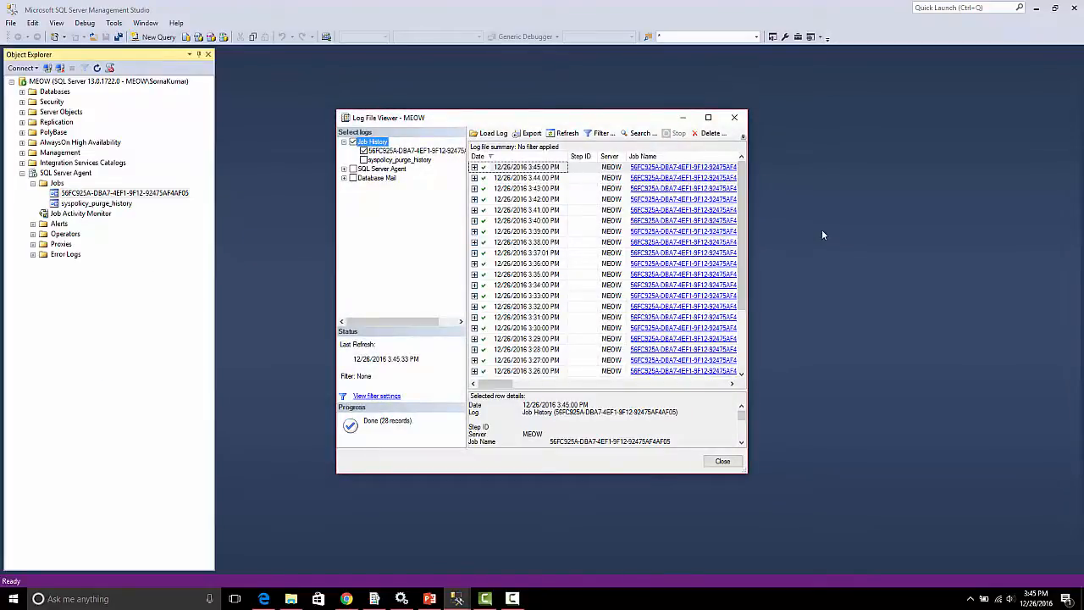
# Check the system clock, refresh the job history log and expand the latest run to inspect its step.
pyautogui.click(1036, 598)
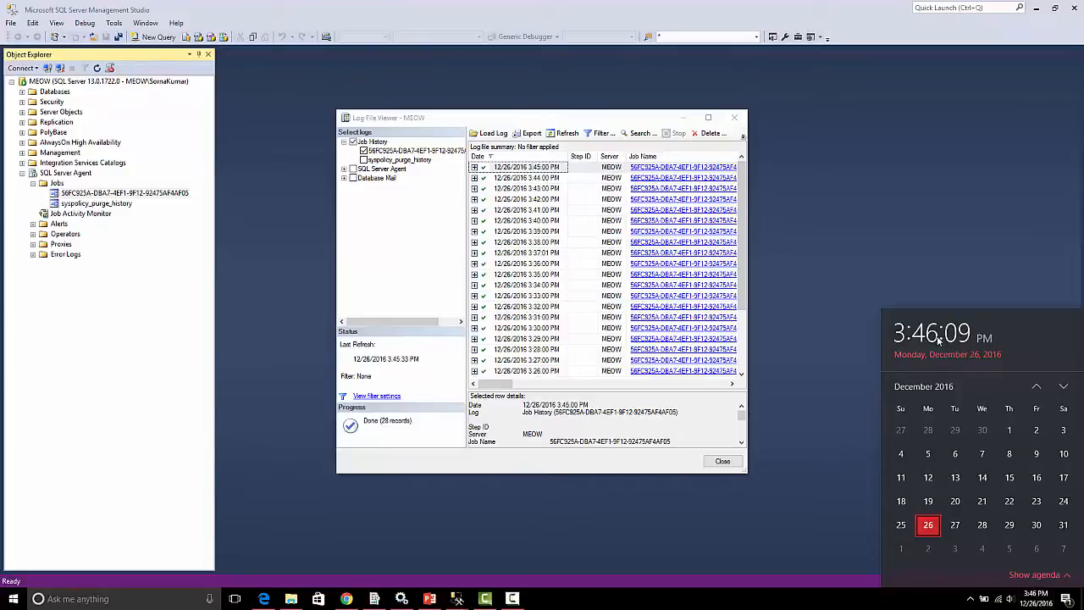
pyautogui.click(565, 134)
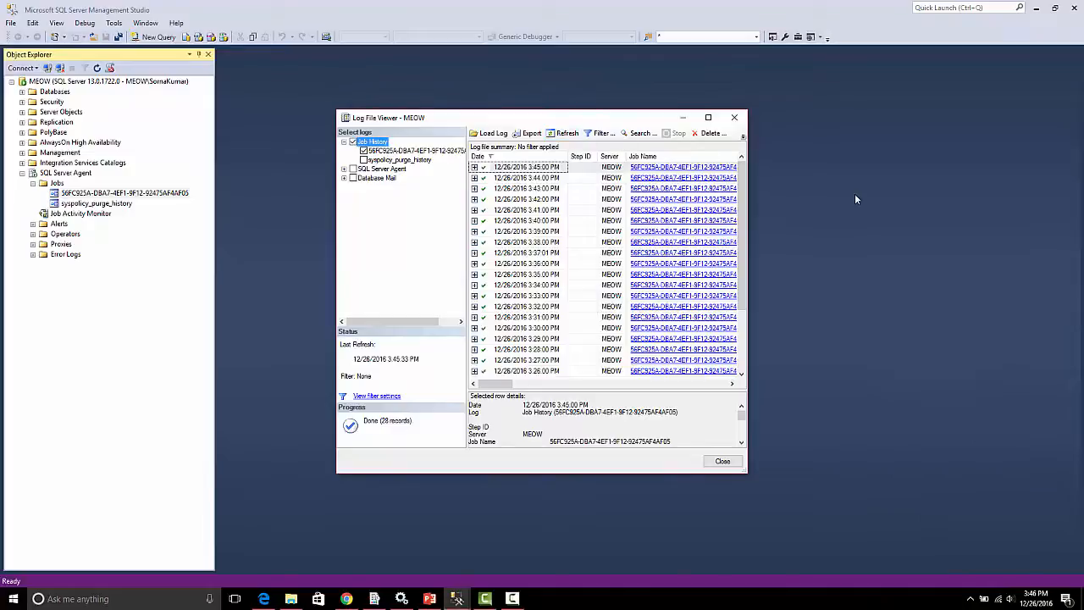
pyautogui.click(565, 134)
pyautogui.click(474, 166)
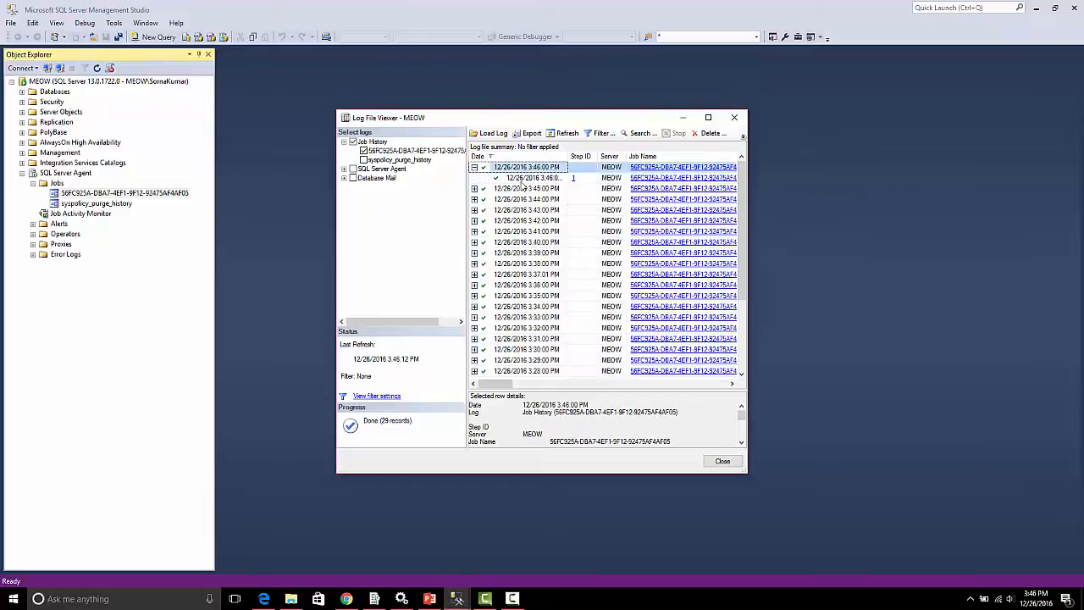
pyautogui.click(523, 177)
# Check the modified time of OrderQuantityKPIDetails.csv in File Explorer's Subscription folder and return to the Log File Viewer.
pyautogui.click(288, 599)
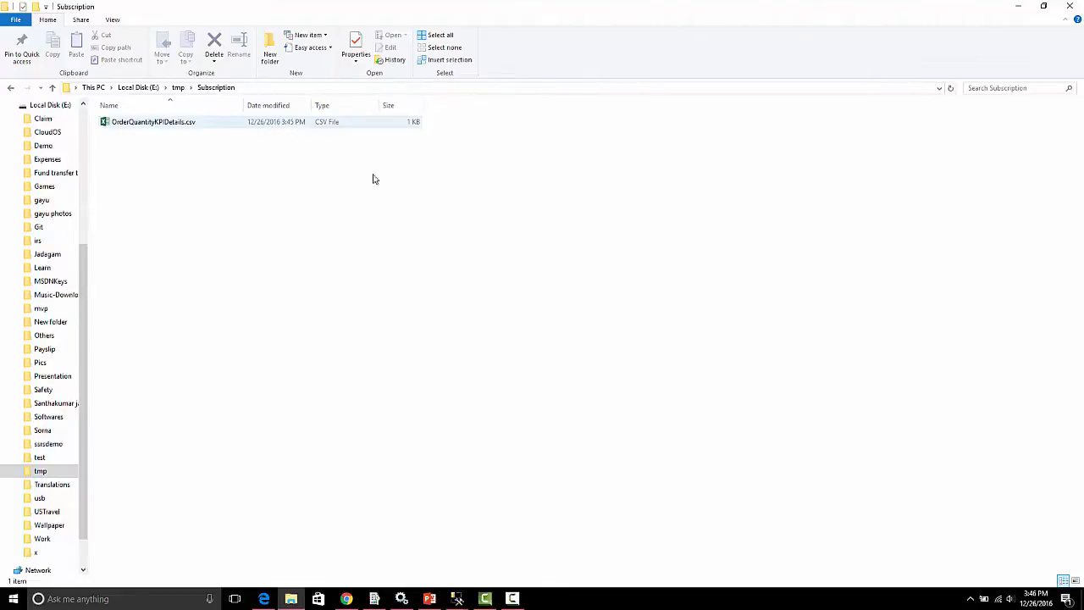
pyautogui.click(457, 599)
pyautogui.click(518, 541)
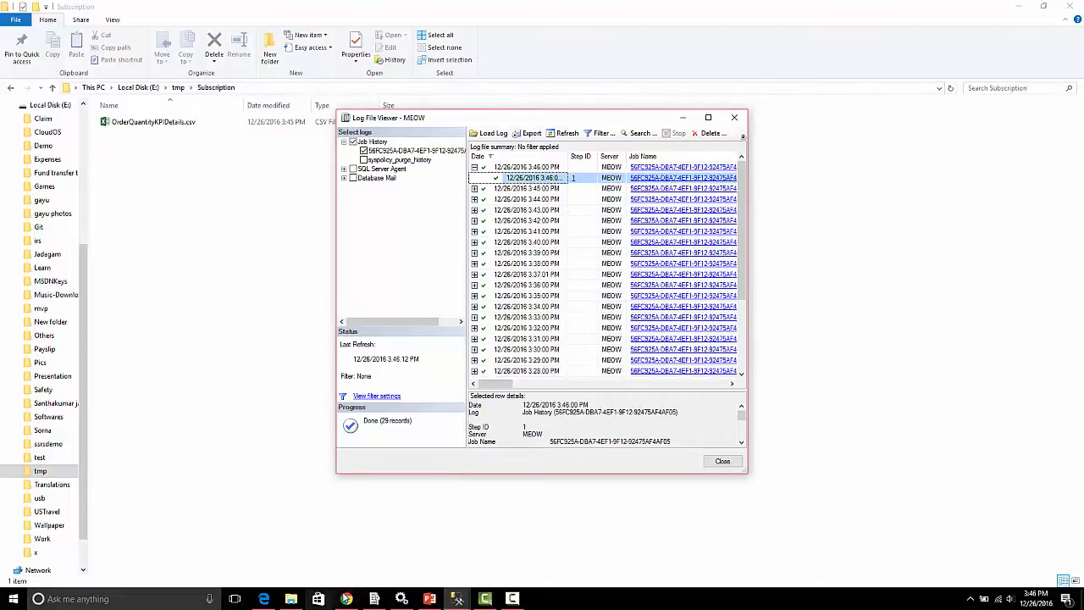
# Switch back to the report's subscriptions in Edge and enable the Demo subscription.
pyautogui.click(264, 598)
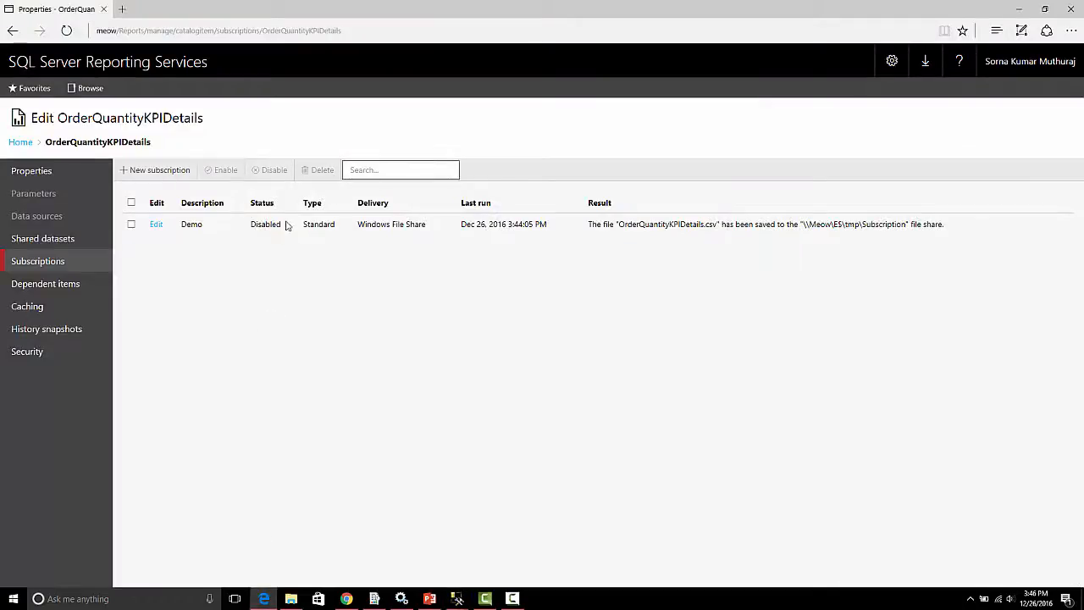
pyautogui.click(131, 227)
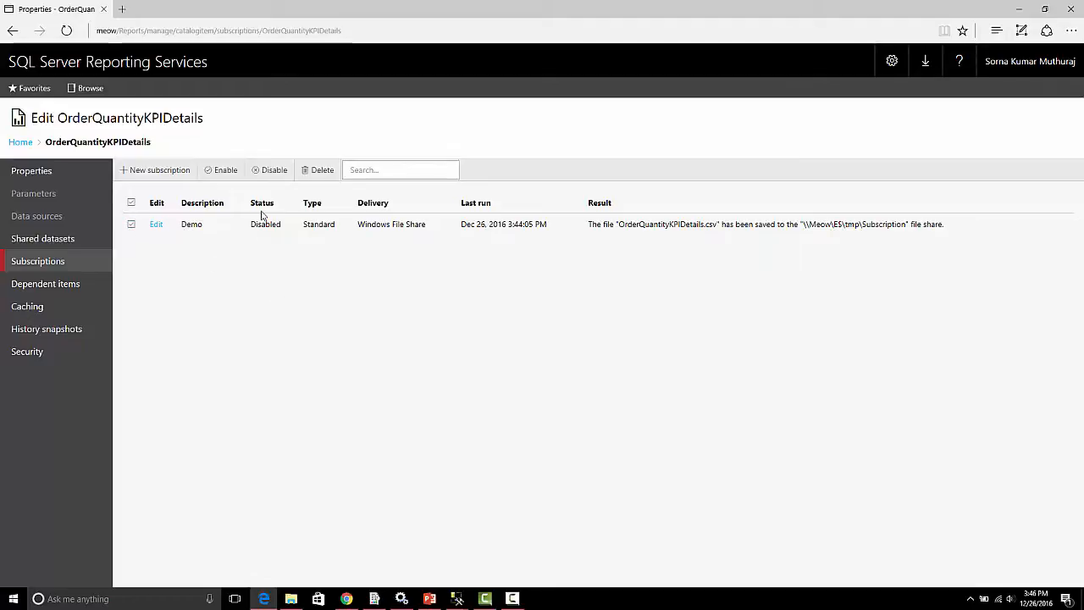
pyautogui.click(224, 172)
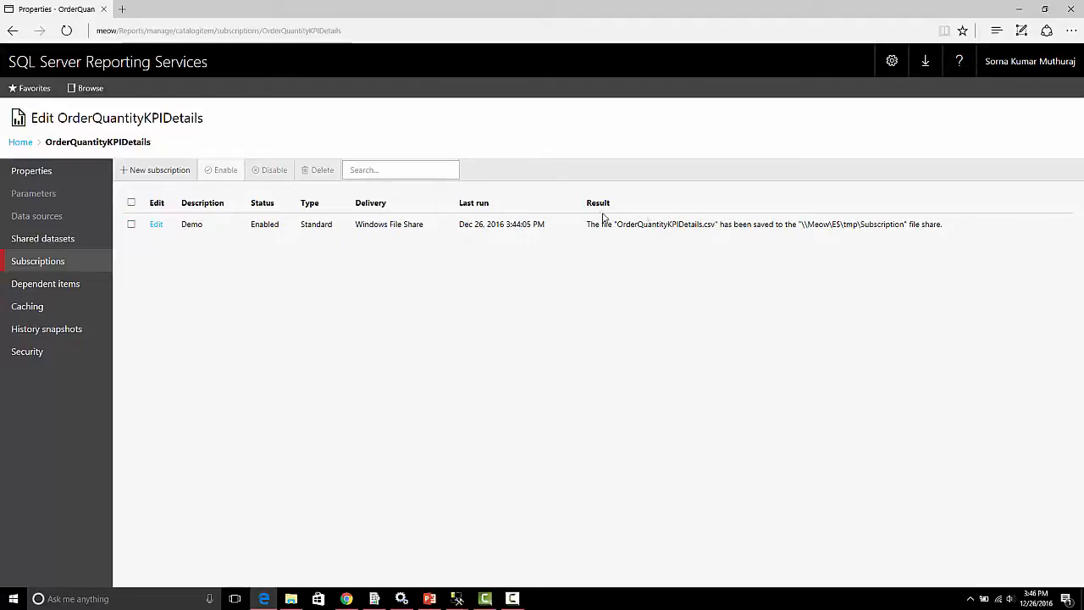
# Open the Demo subscription for editing and pick the suggested account as its owner.
pyautogui.click(158, 225)
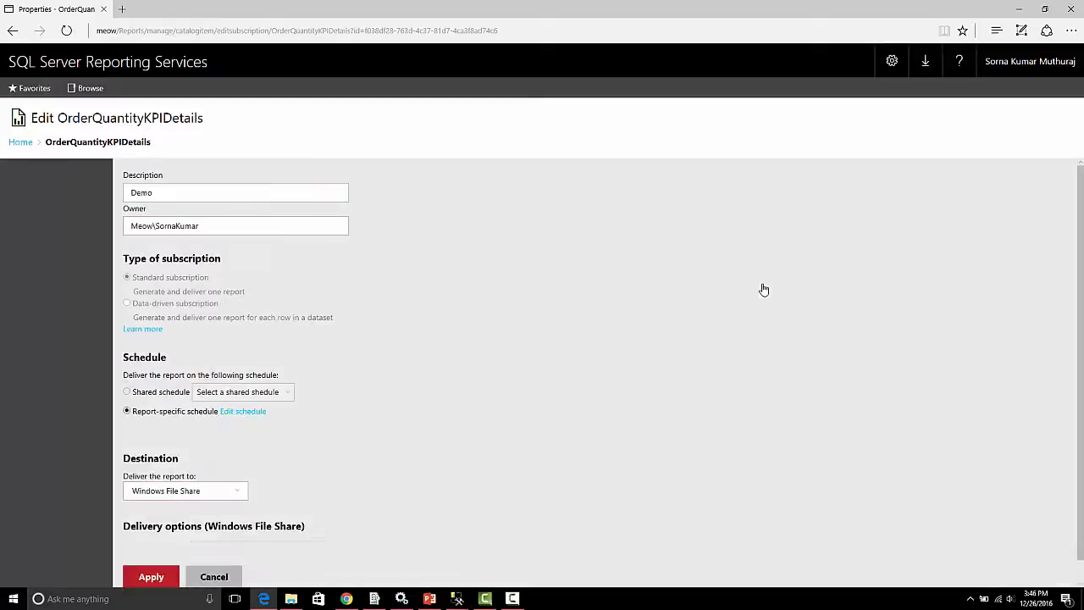
pyautogui.click(206, 226)
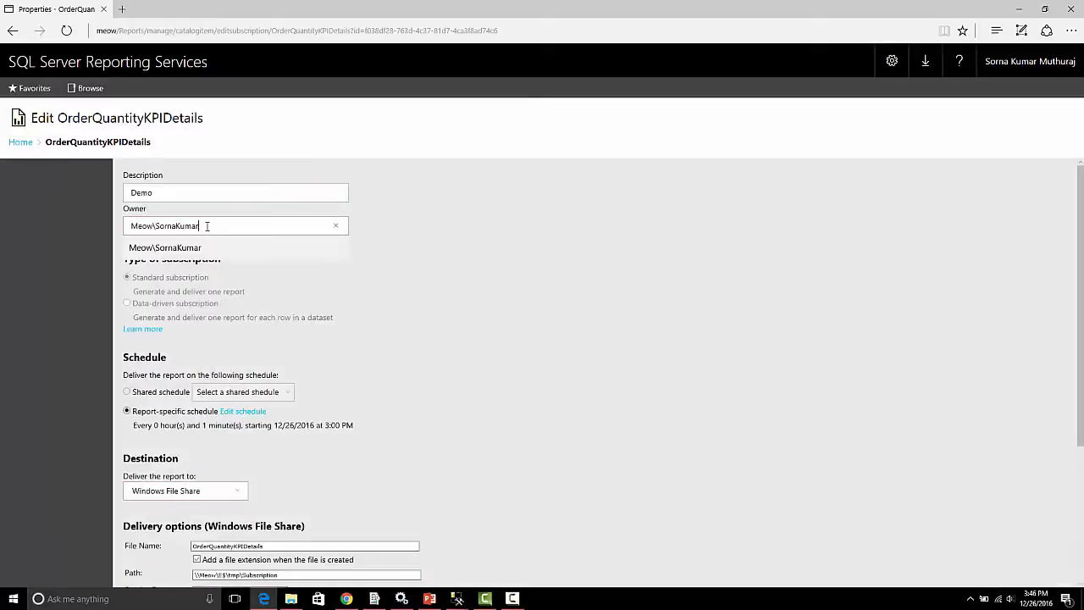
pyautogui.click(162, 228)
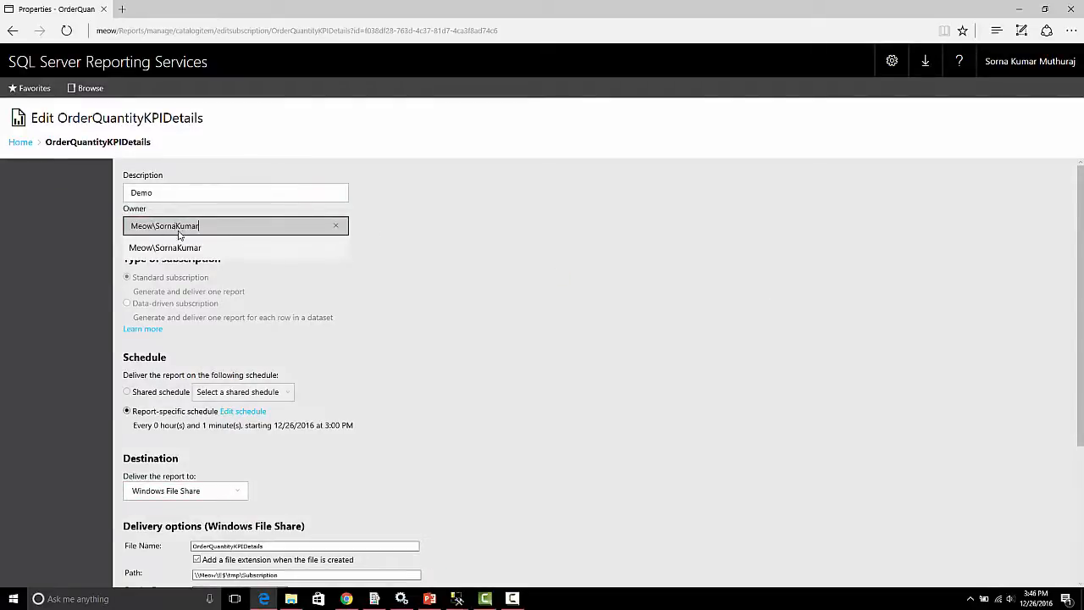
pyautogui.click(156, 253)
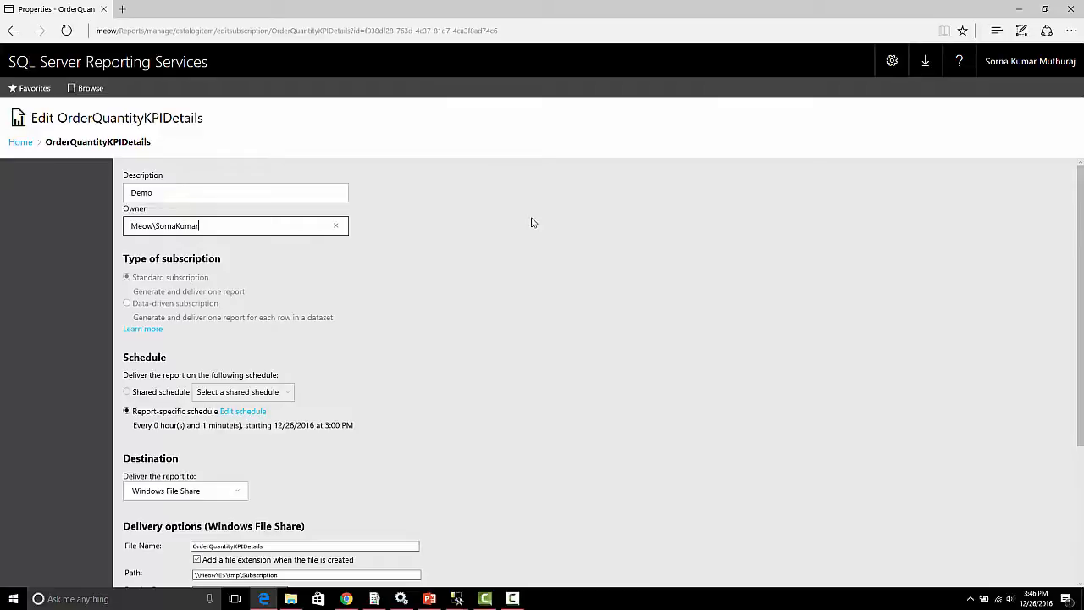
# Review the subscription's delivery options and check the file share account in Reporting Services Configuration Manager.
pyautogui.scroll(-3, 544, 218)
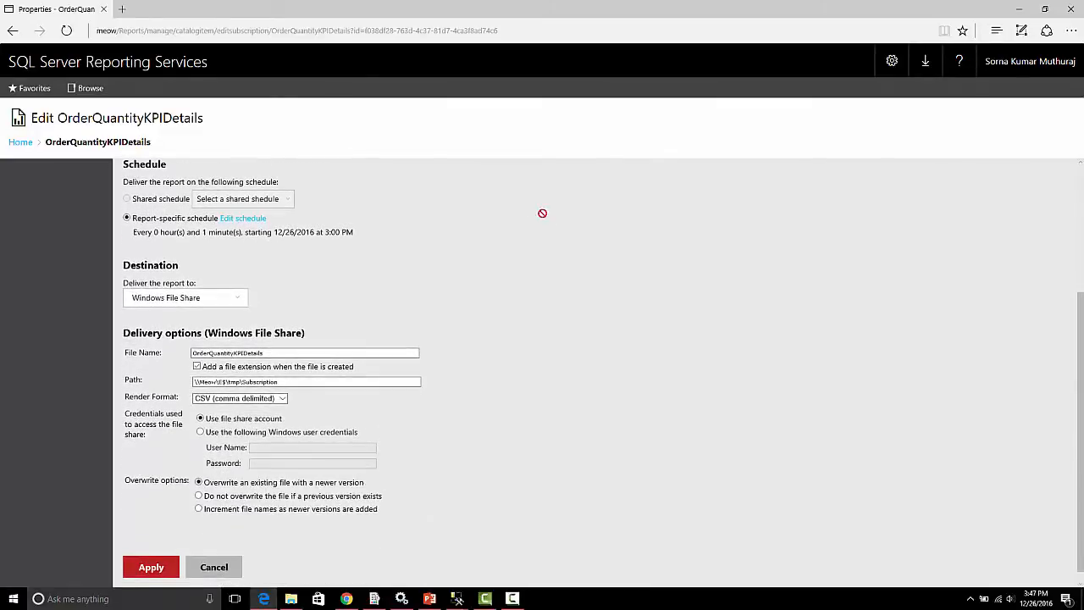
pyautogui.scroll(-1, 542, 212)
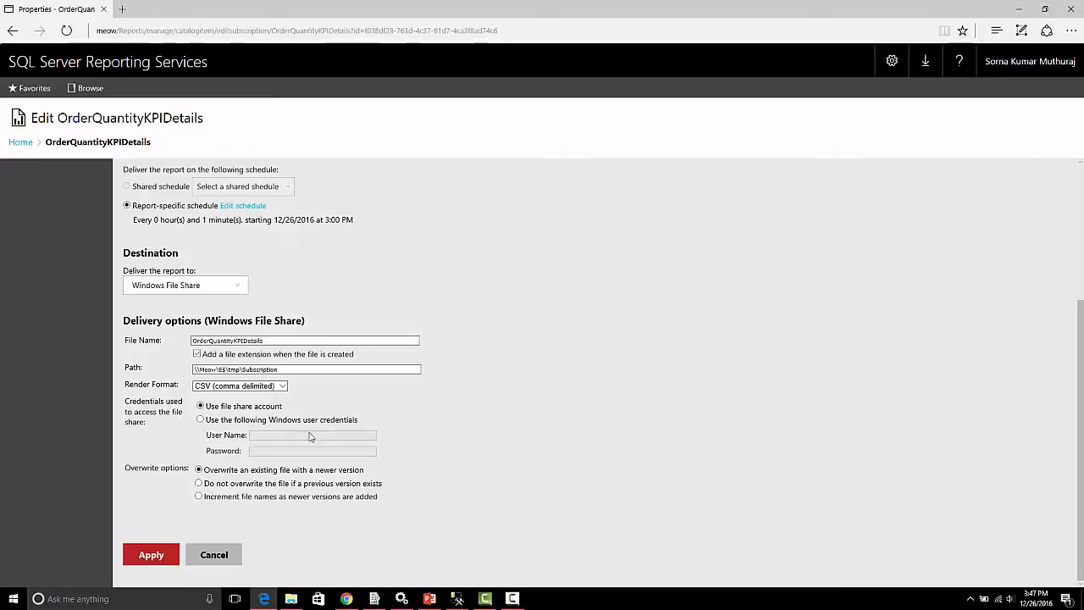
pyautogui.click(375, 599)
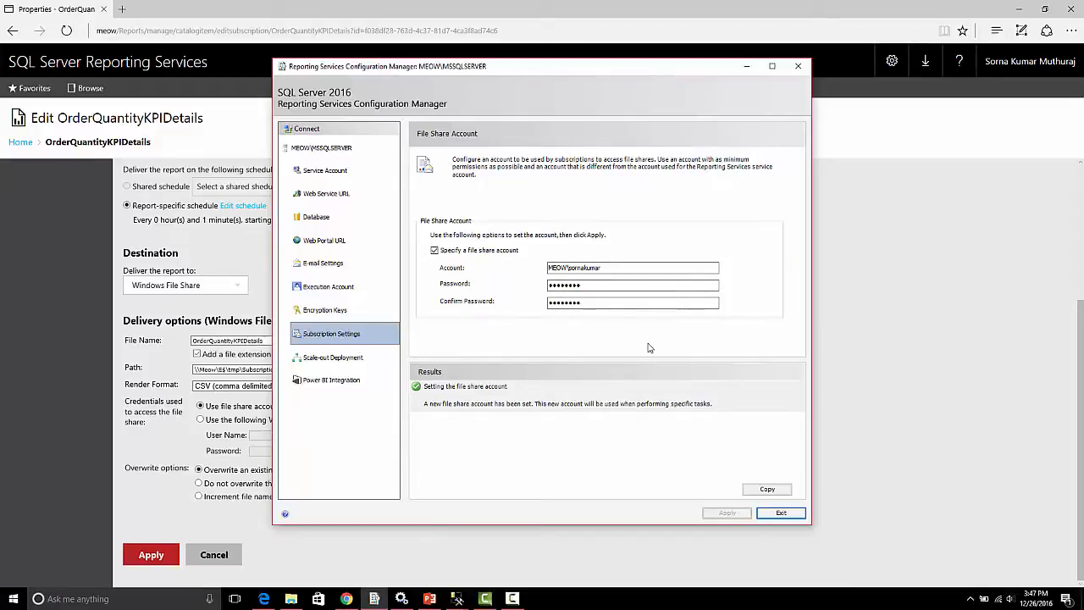
pyautogui.click(810, 338)
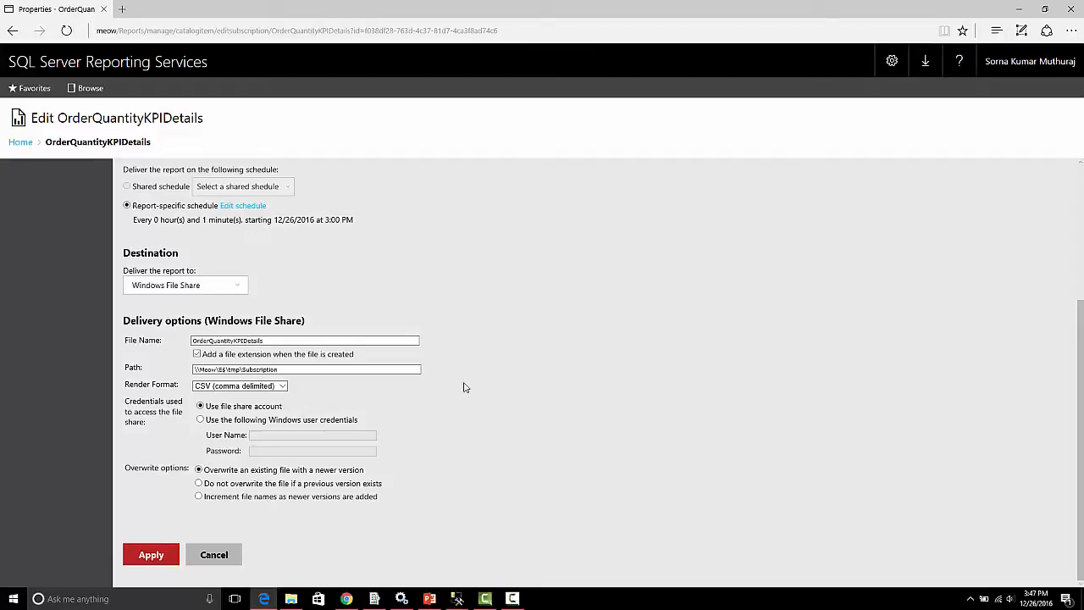
# Change the subscription's description to "Subscription Demo" and apply the edit.
pyautogui.scroll(1, 482, 387)
pyautogui.scroll(5, 481, 387)
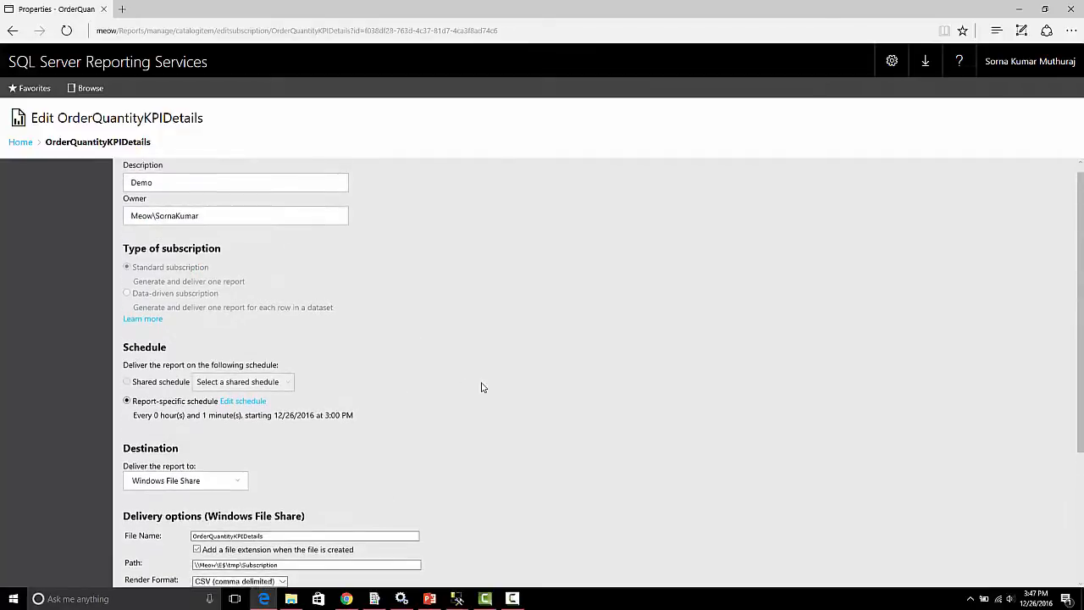
pyautogui.click(230, 198)
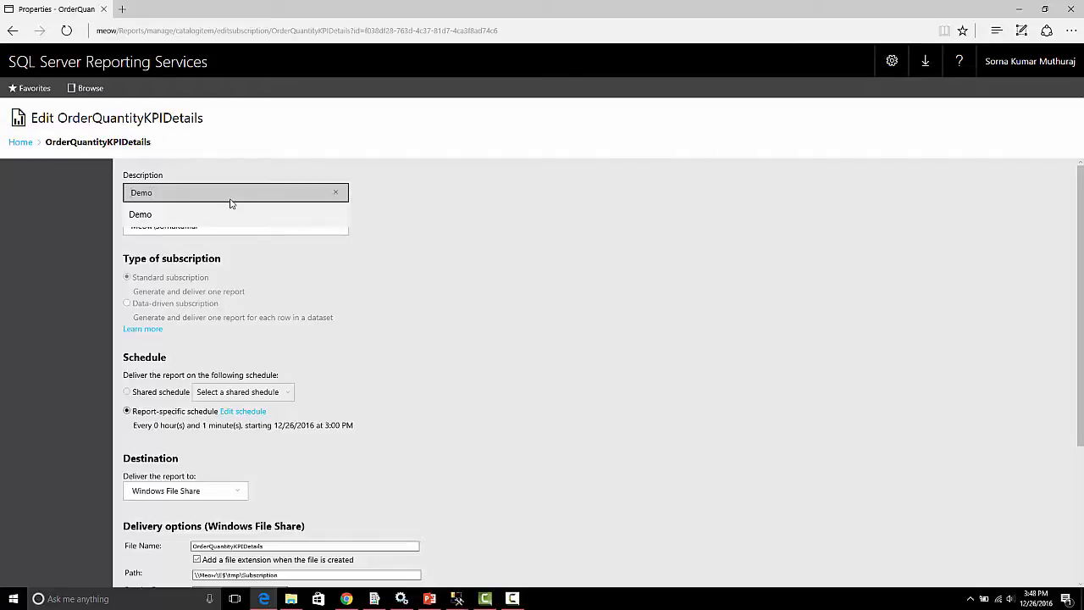
pyautogui.write('Subscription')
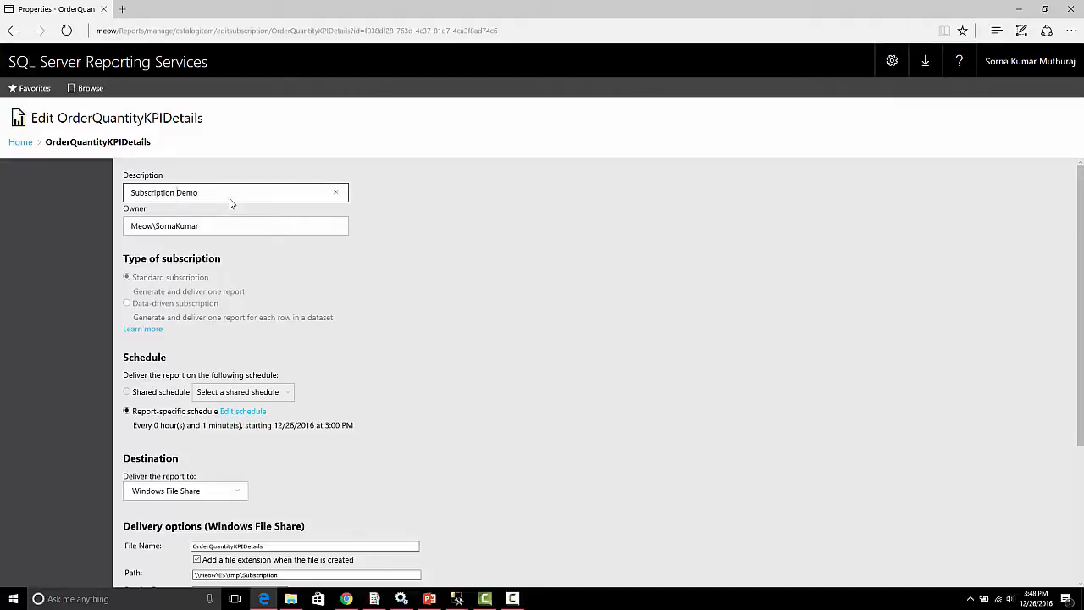
pyautogui.scroll(-3, 668, 220)
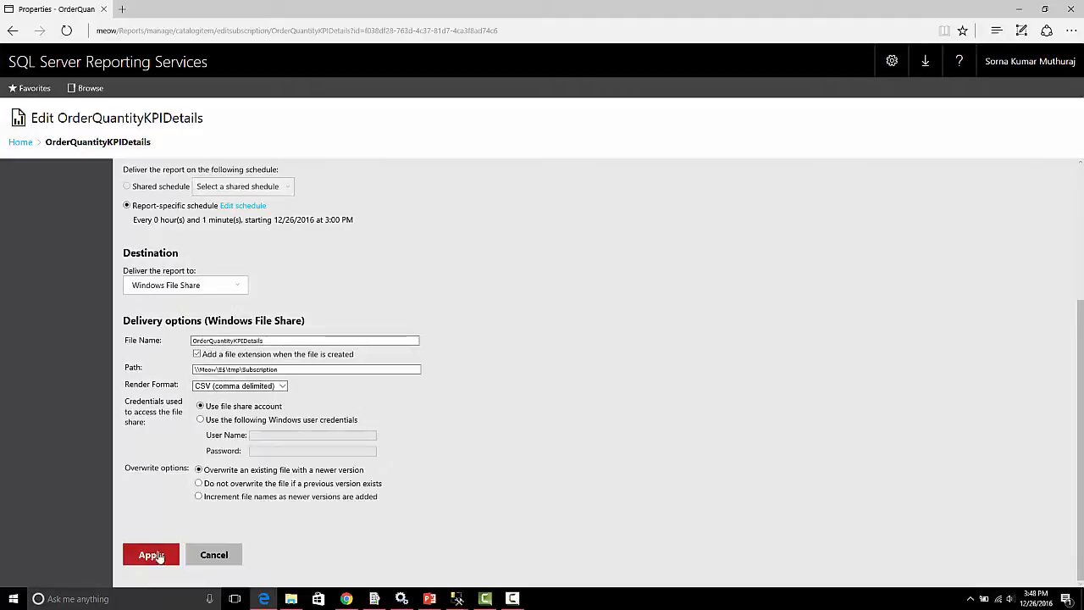
pyautogui.click(157, 555)
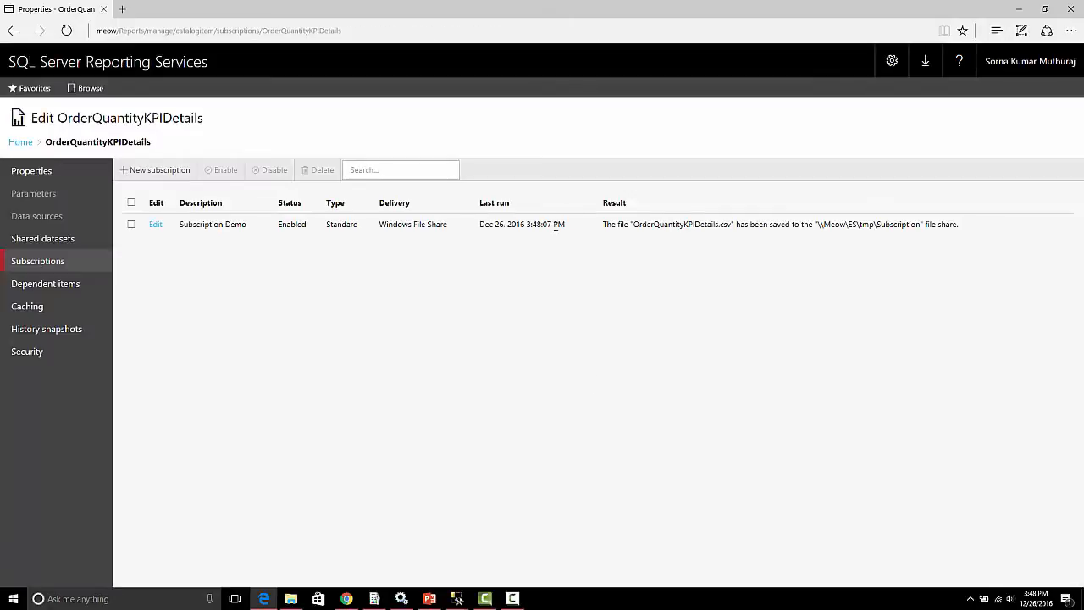
# Check the subscription's description and last run against the system clock and the CSV's modified time in File Explorer's Subscription folder.
pyautogui.moveTo(183, 224)
pyautogui.moveTo(181, 224); pyautogui.dragTo(245, 224)
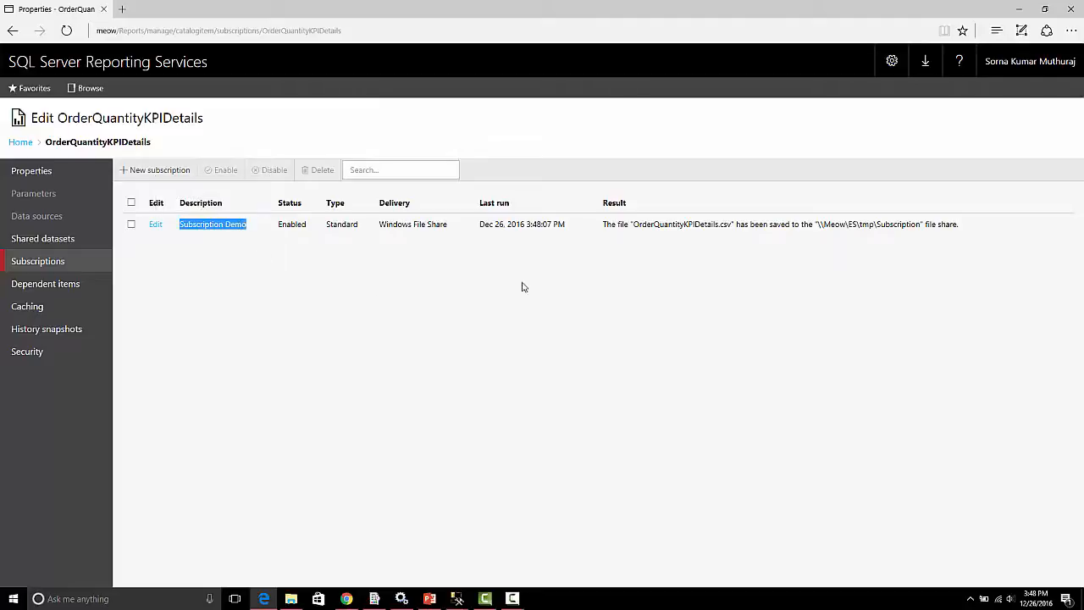
pyautogui.click(564, 268)
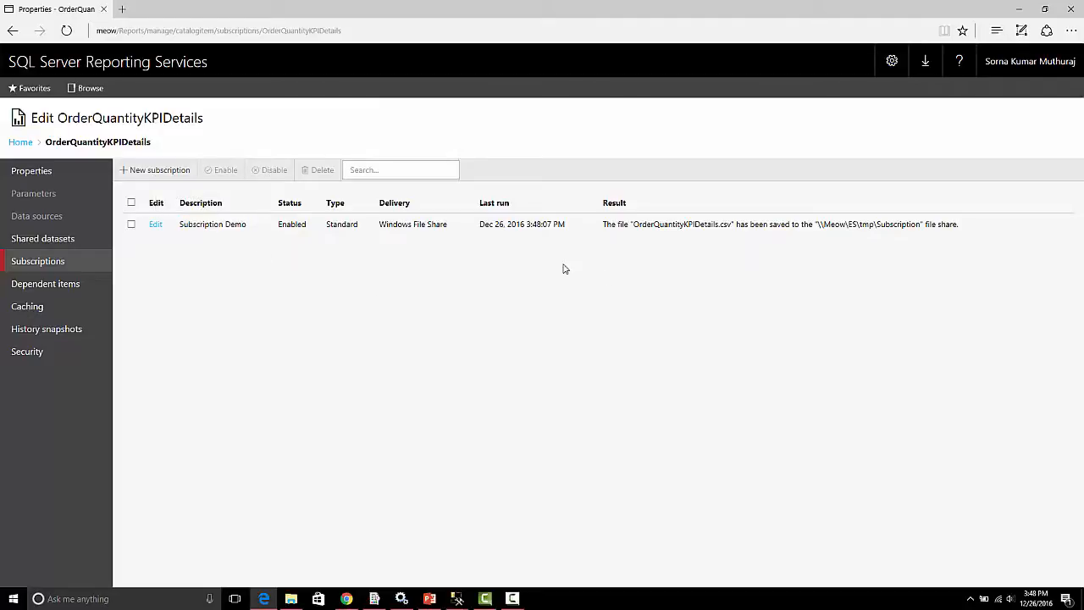
pyautogui.click(1036, 597)
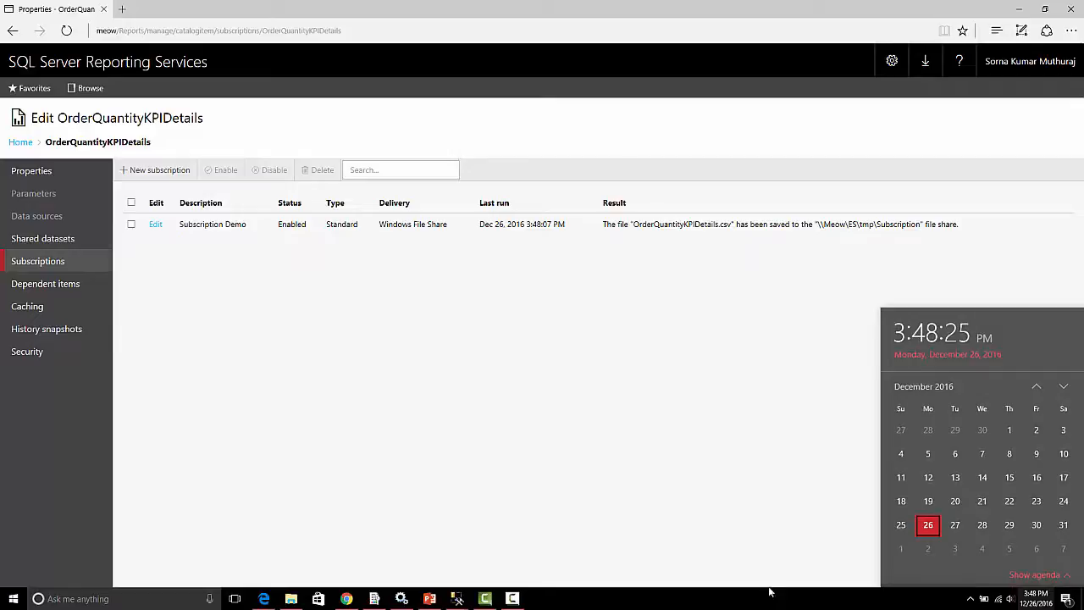
pyautogui.moveTo(290, 600)
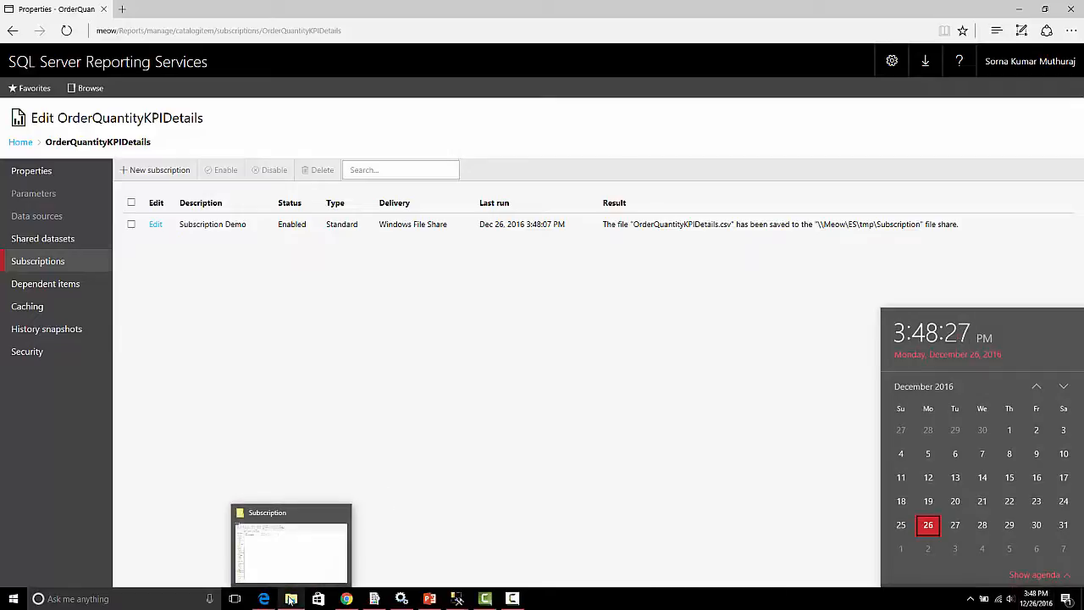
pyautogui.click(291, 555)
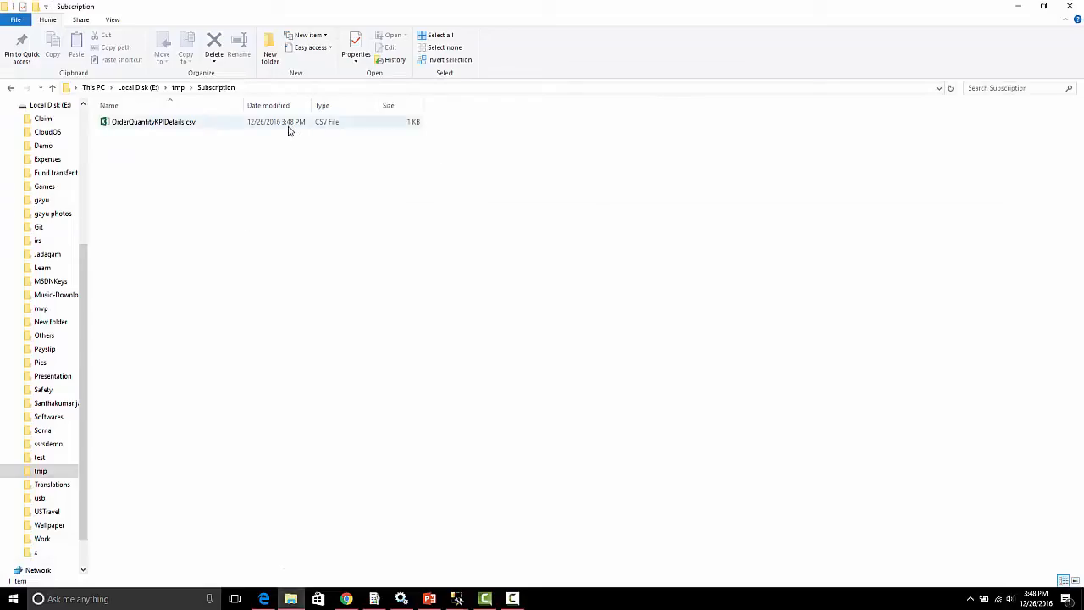